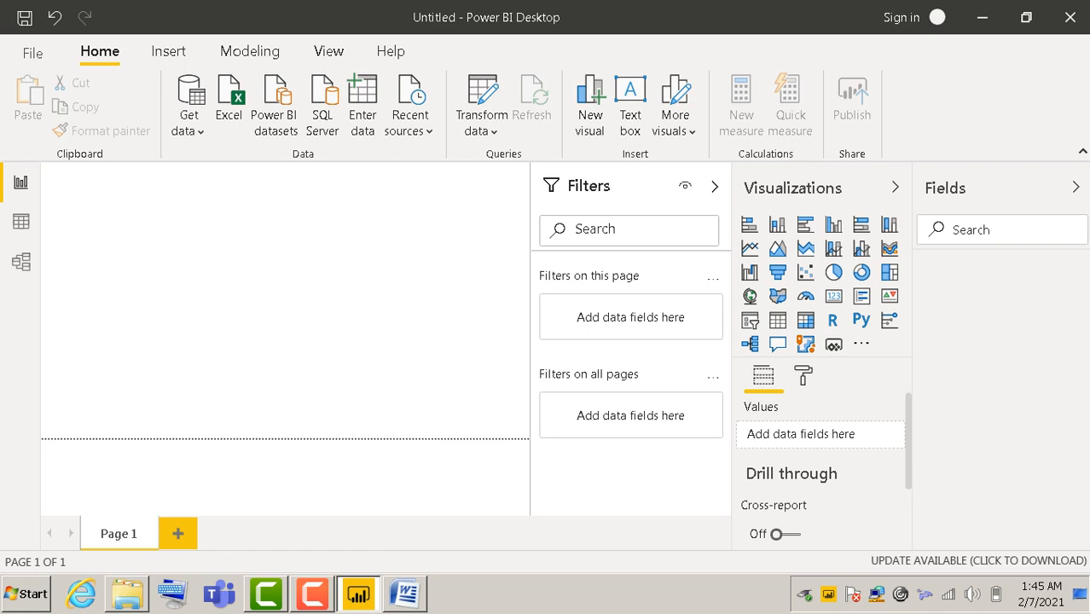
Launch SQL Server Management Studio with the Windows run command SSMS
key(super+r)
key(End)
key(BackSpace)
key(BackSpace)
key(BackSpace)
key(BackSpace)
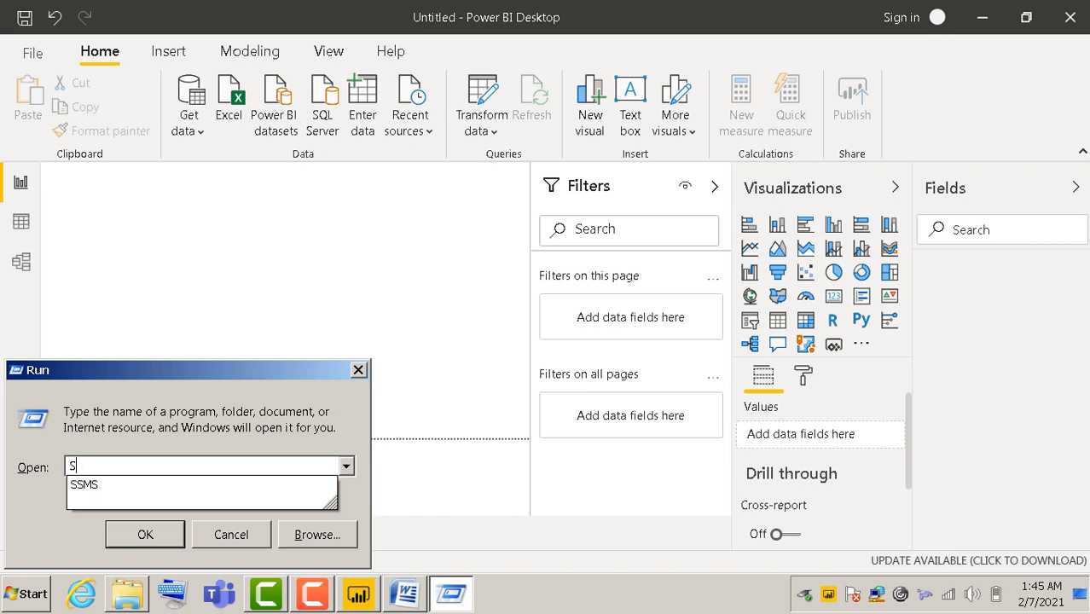
text(SSMS)
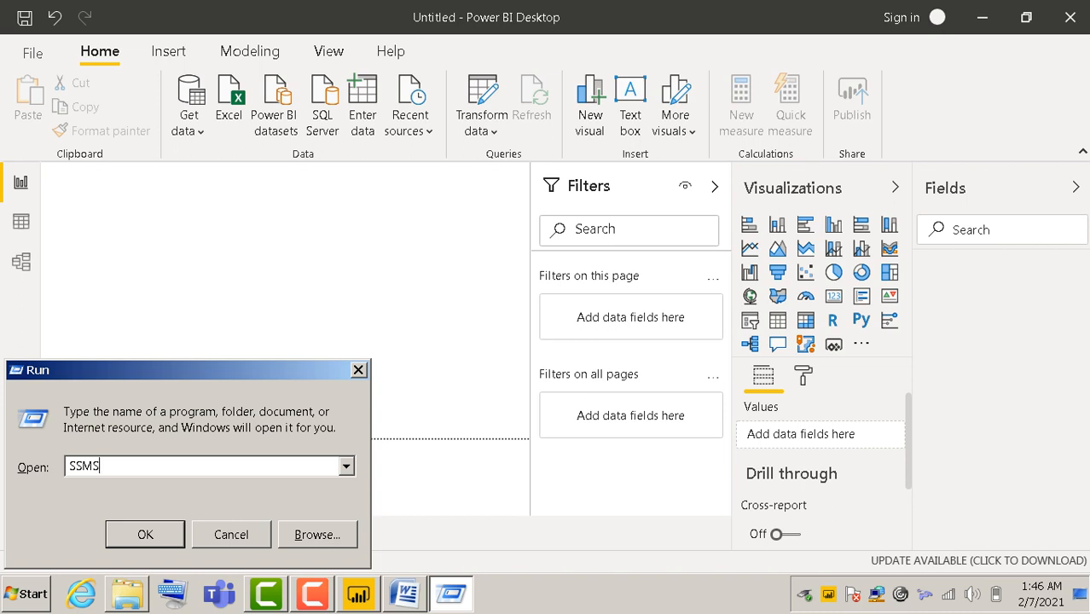
key(Return)
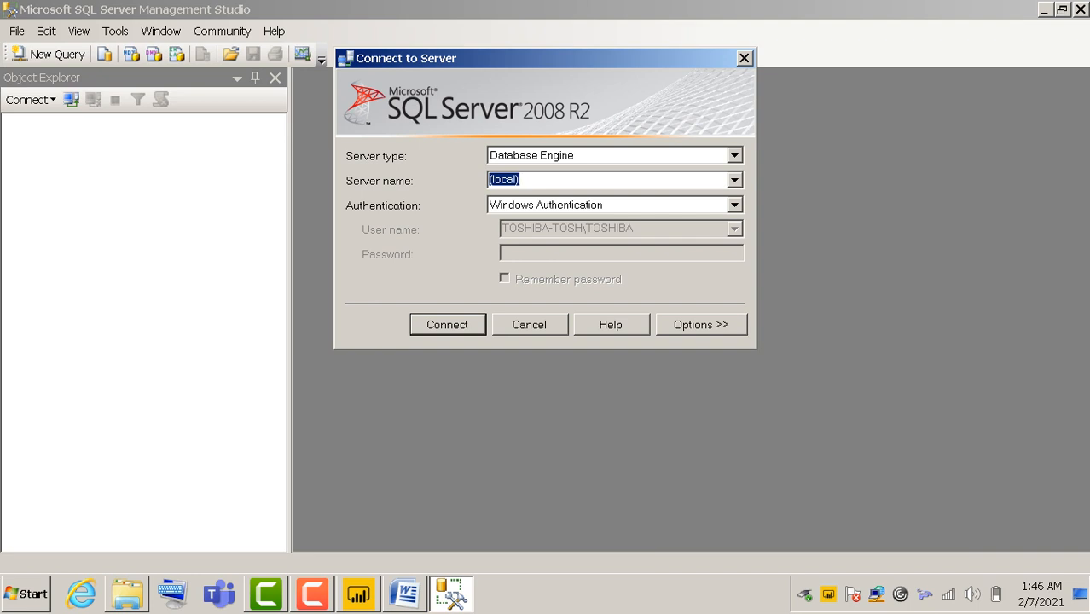
Connect to the (local) Database Engine server using Windows Authentication
click(735, 205)
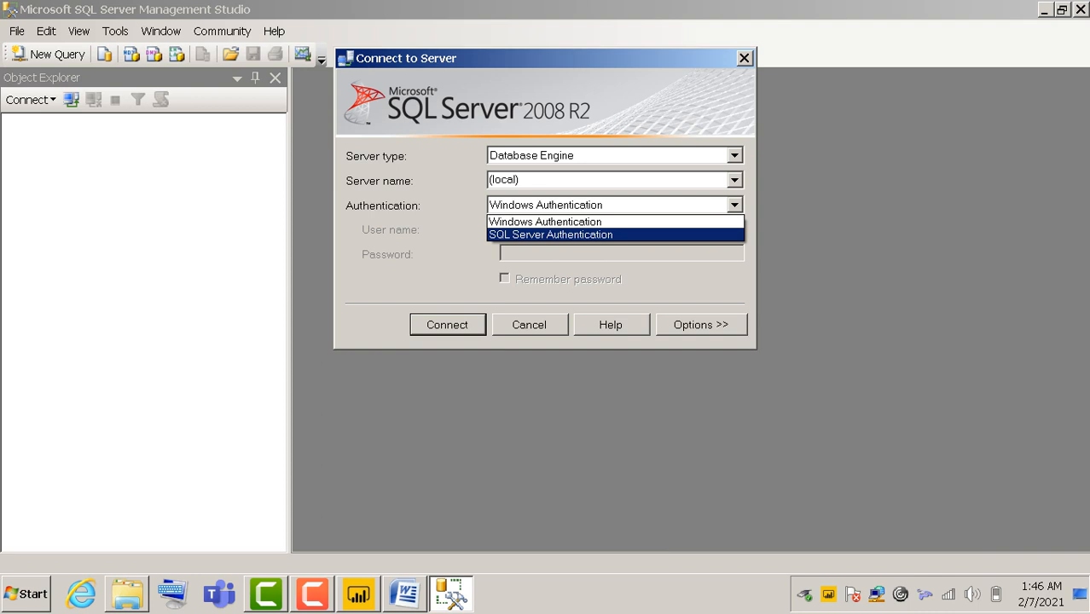
key(Up)
key(Return)
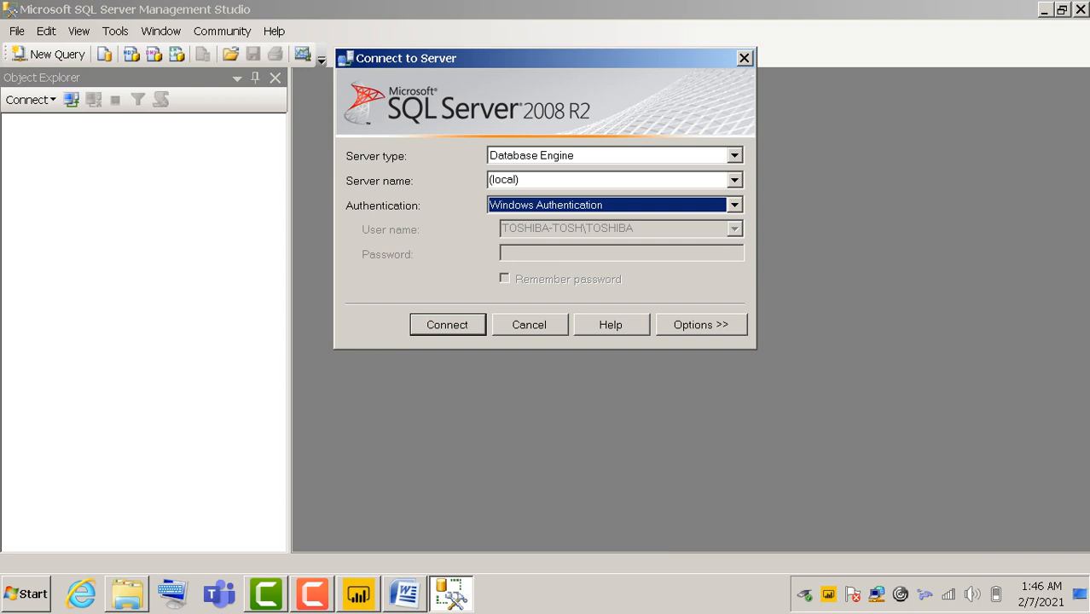
key(Return)
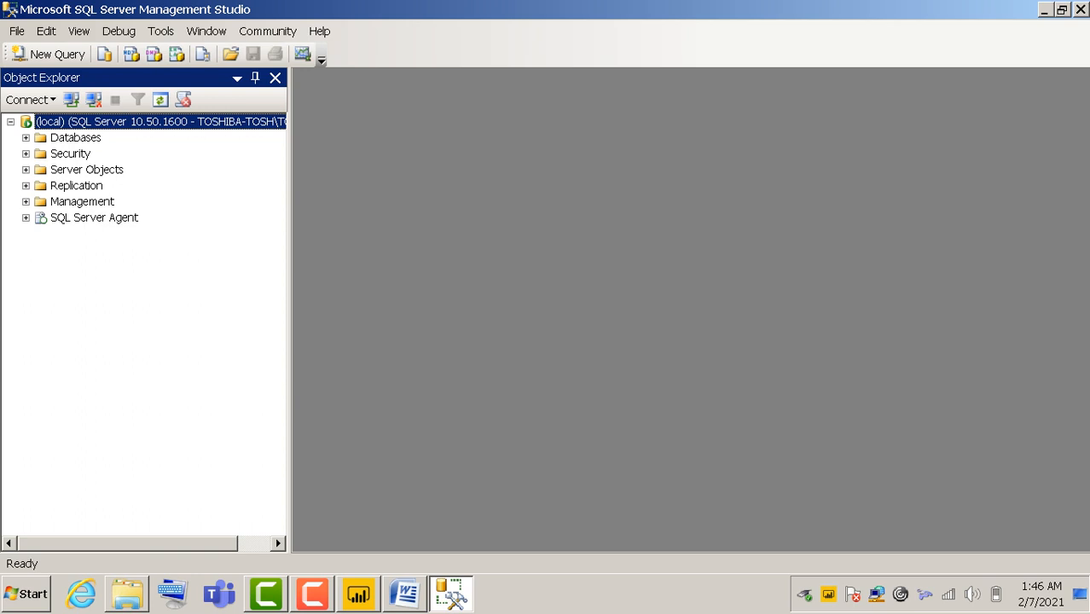
Expand the server's databases down to the tables of AdventureWorksDW2008R2
key(Down)
key(Down)
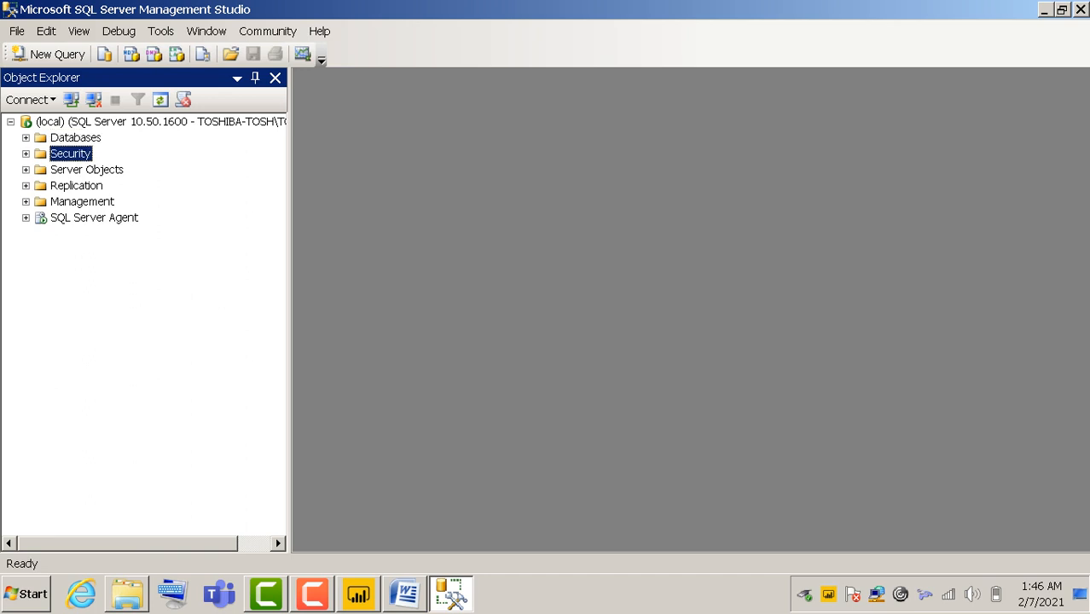
click(82, 201)
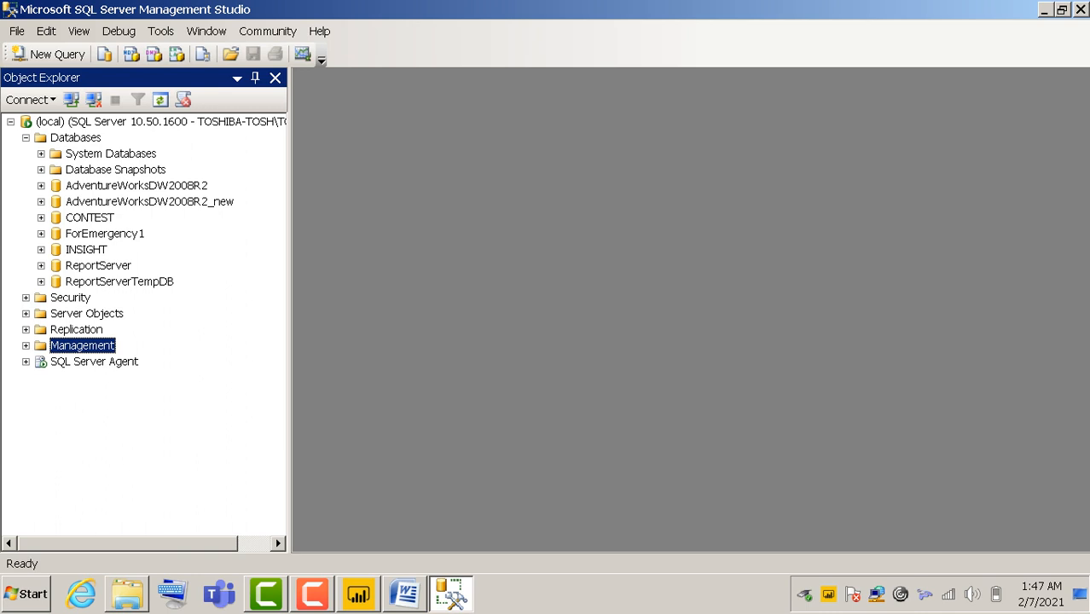
click(136, 185)
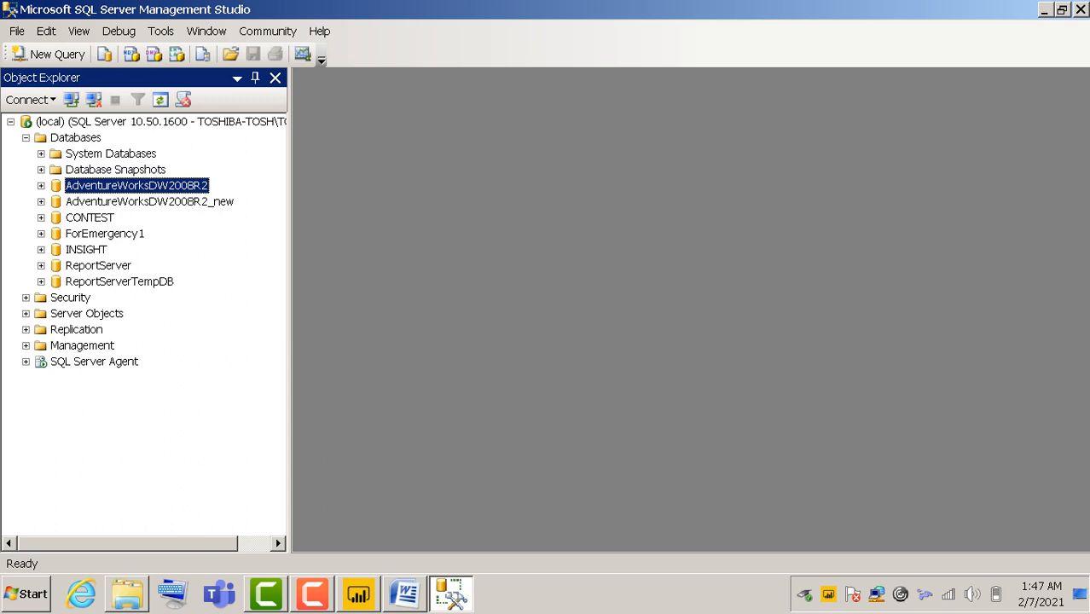
key(Right)
click(57, 218)
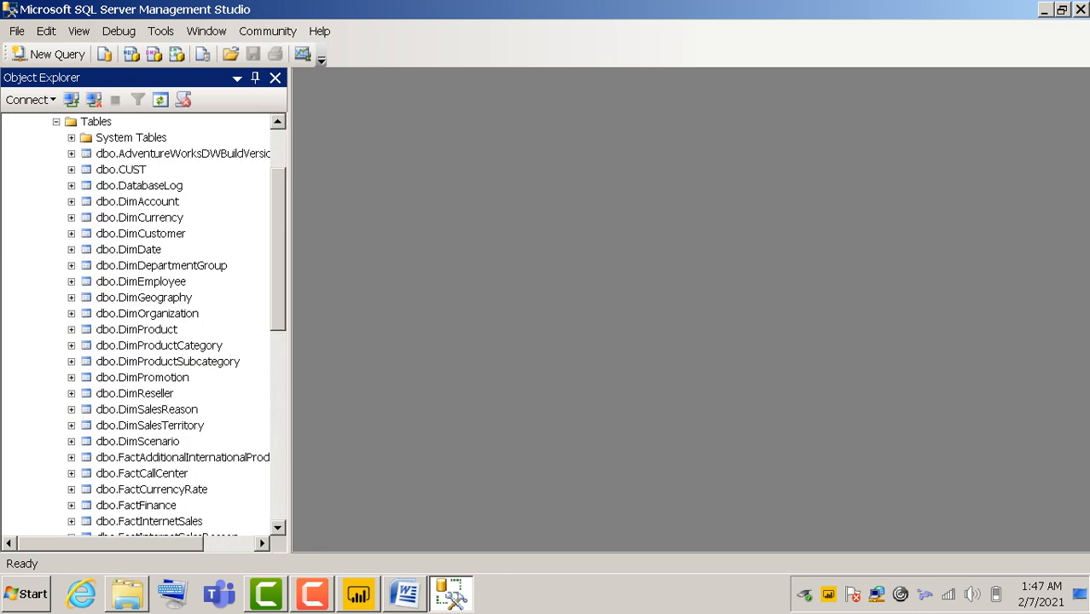
Query the top 1000 rows of the dbo.DimEmployee table
scroll(169, 326, down, 1)
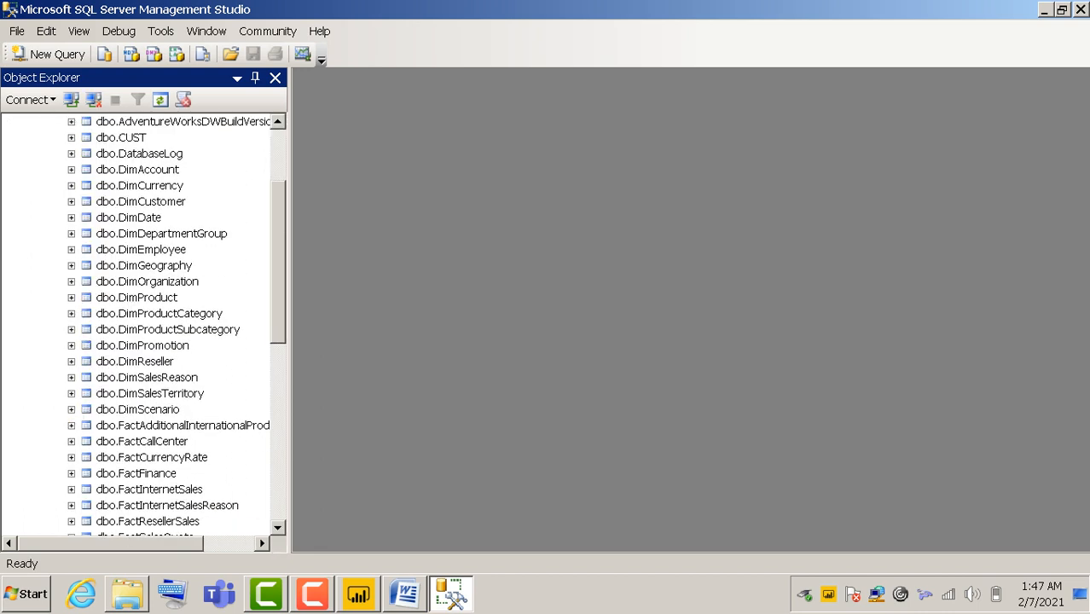
click(141, 249)
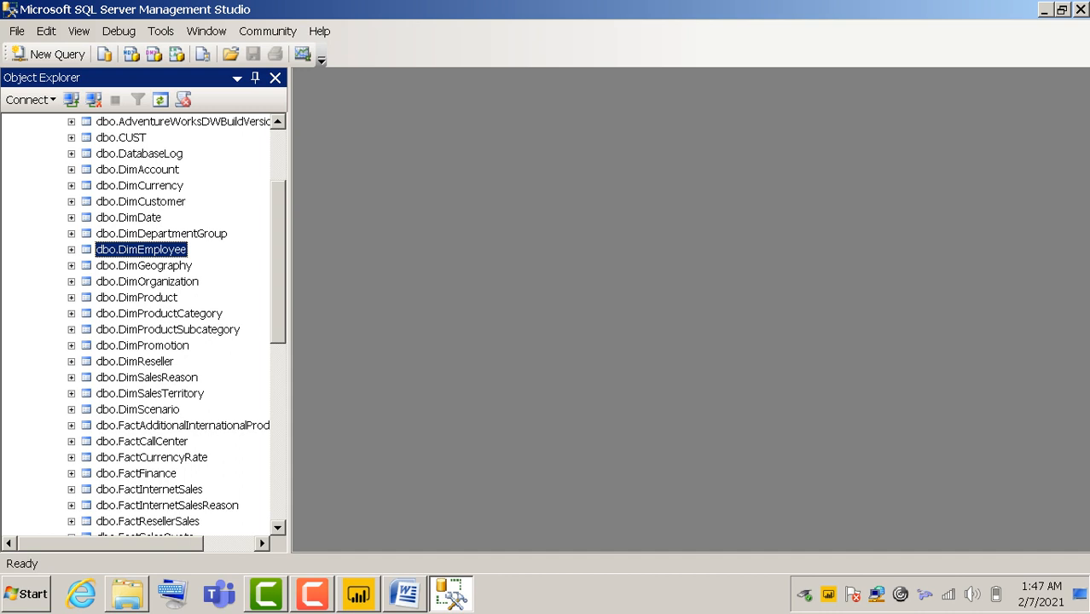
right_click(137, 249)
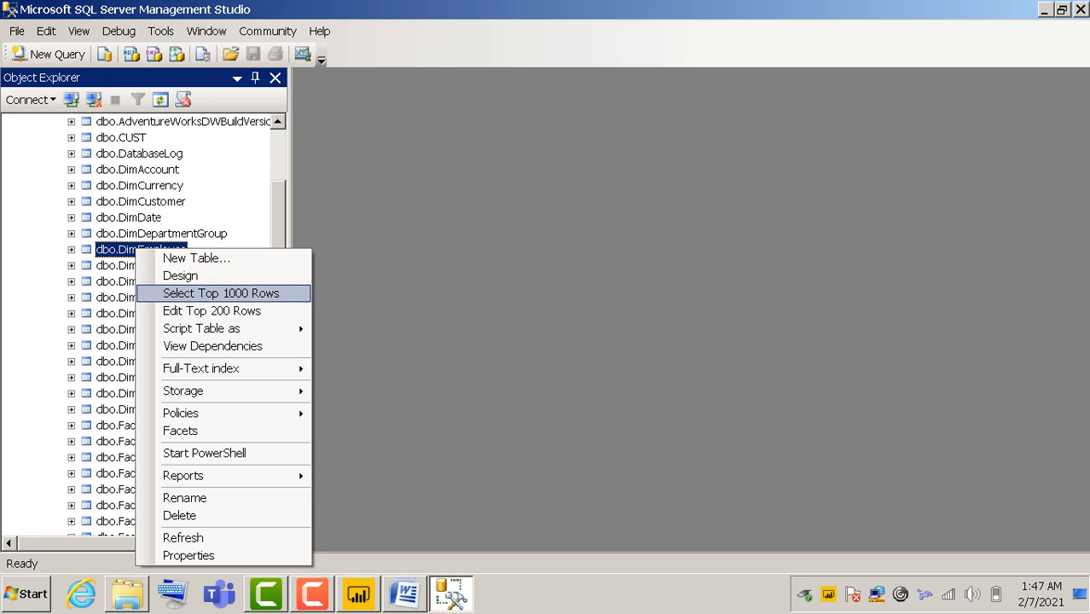
click(220, 293)
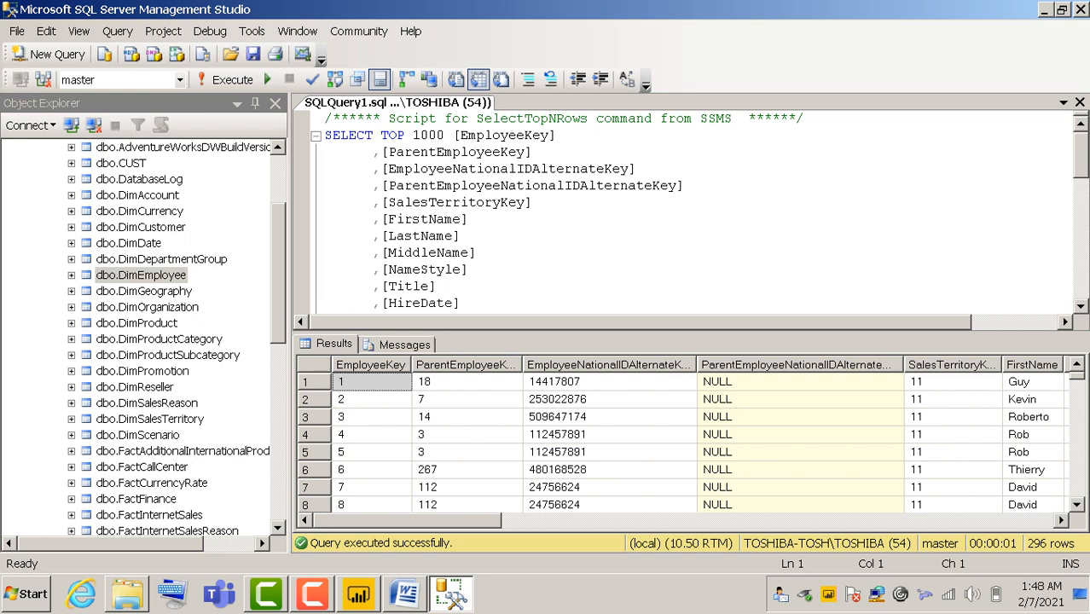
Look over all columns of the DimEmployee query results, from the first to the last and back
scroll(690, 442, right, 2)
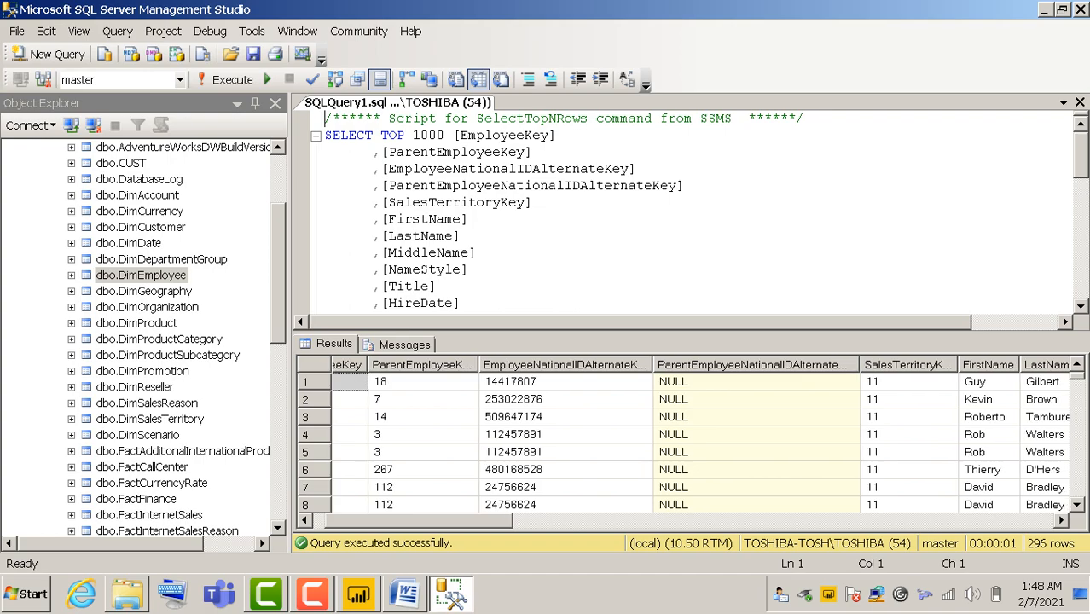
scroll(690, 442, right, 8)
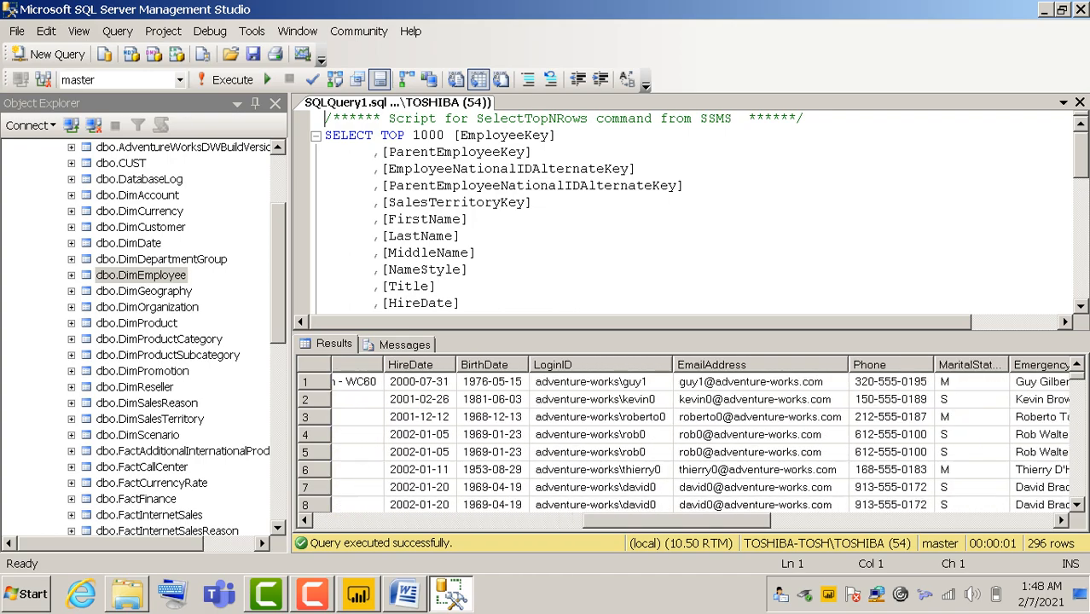
scroll(690, 442, right, 8)
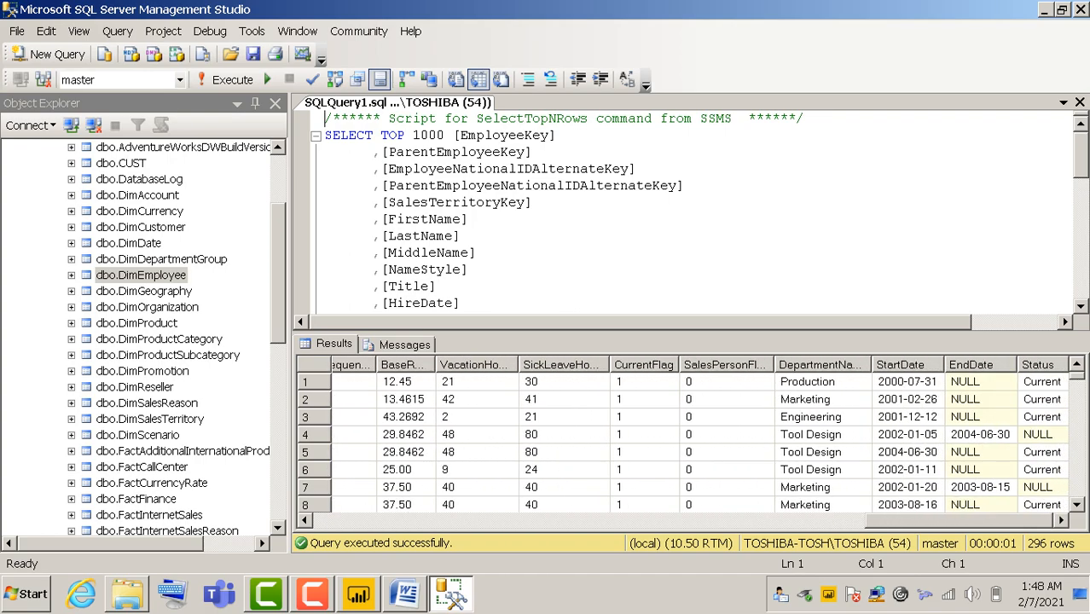
scroll(689, 442, left, 8)
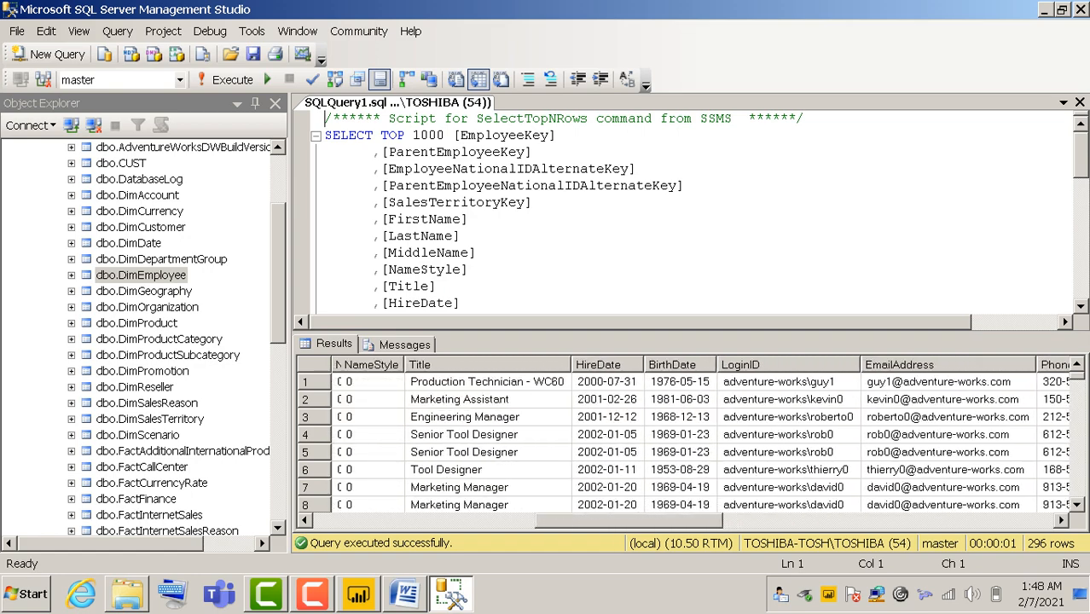
scroll(690, 442, left, 6)
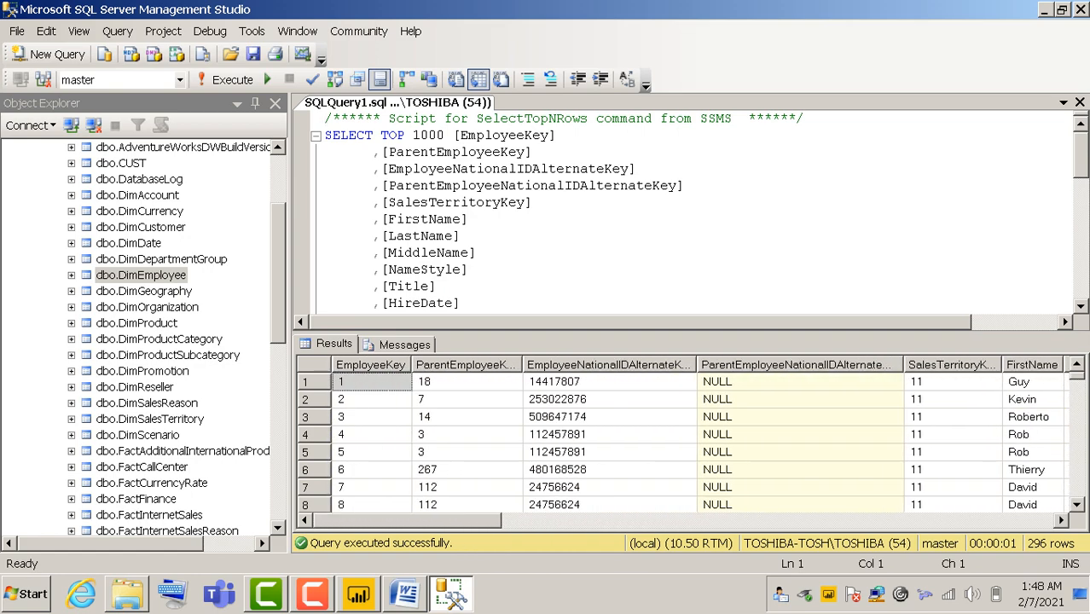
Examine the employee key, name, title, contact, pay and department columns in the DimEmployee results
click(371, 381)
click(1033, 381)
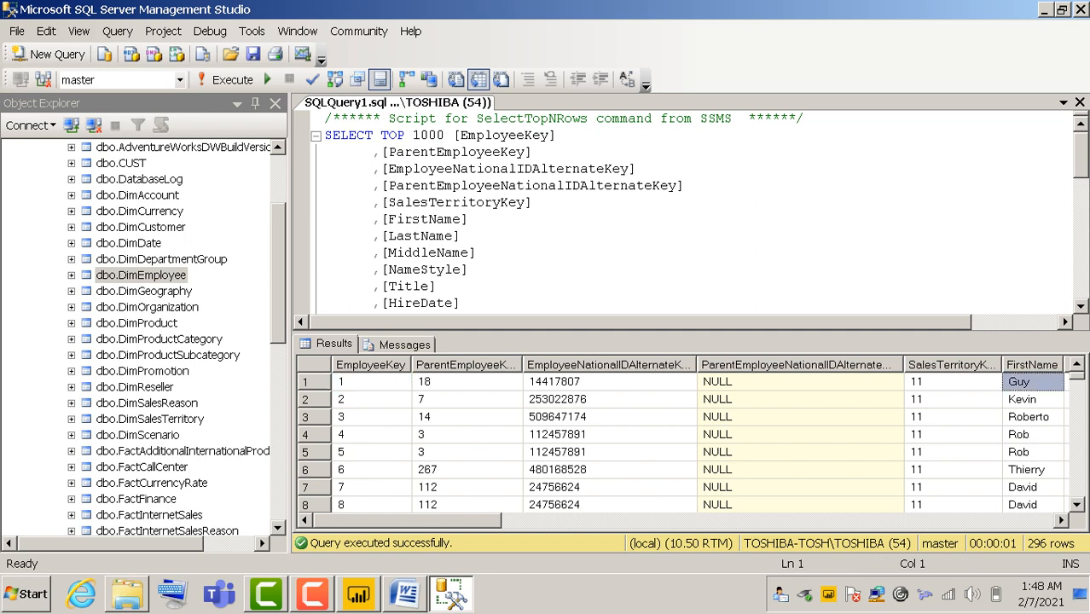
scroll(683, 443, right, 5)
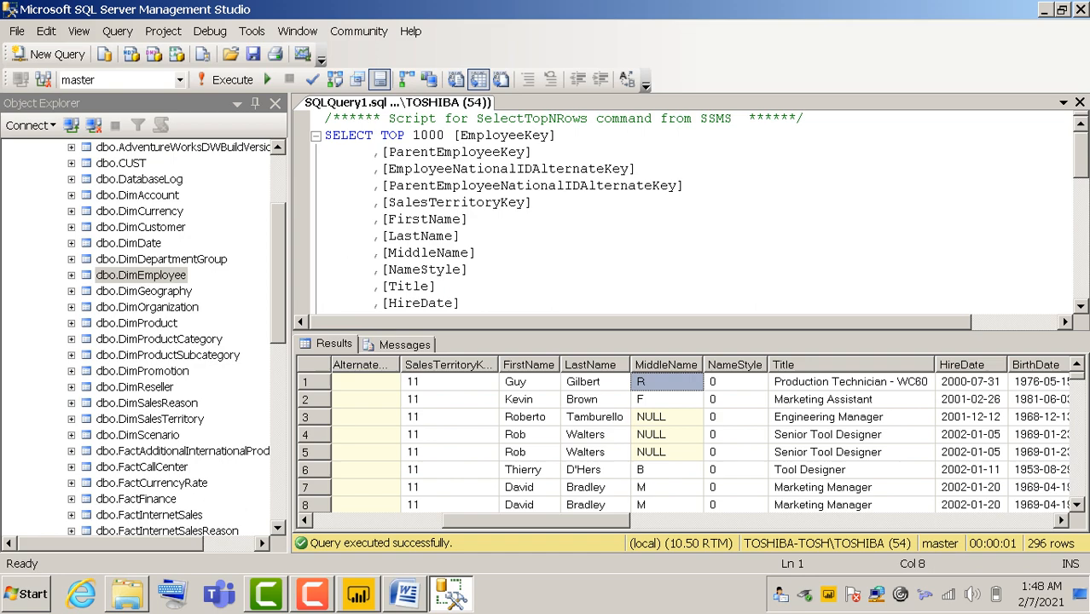
click(851, 381)
scroll(699, 435, right, 5)
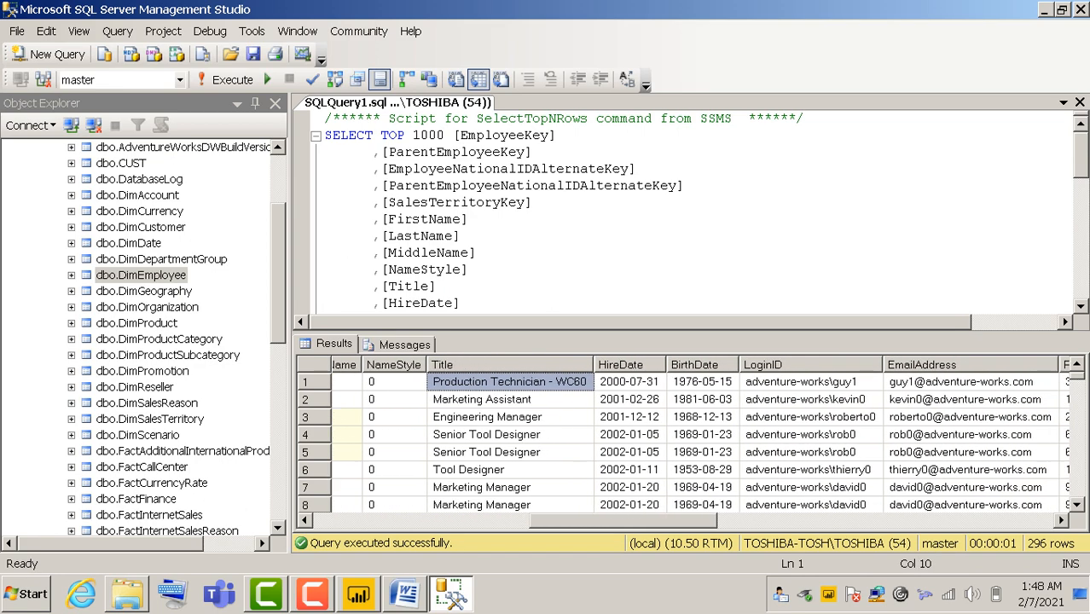
scroll(699, 435, right, 3)
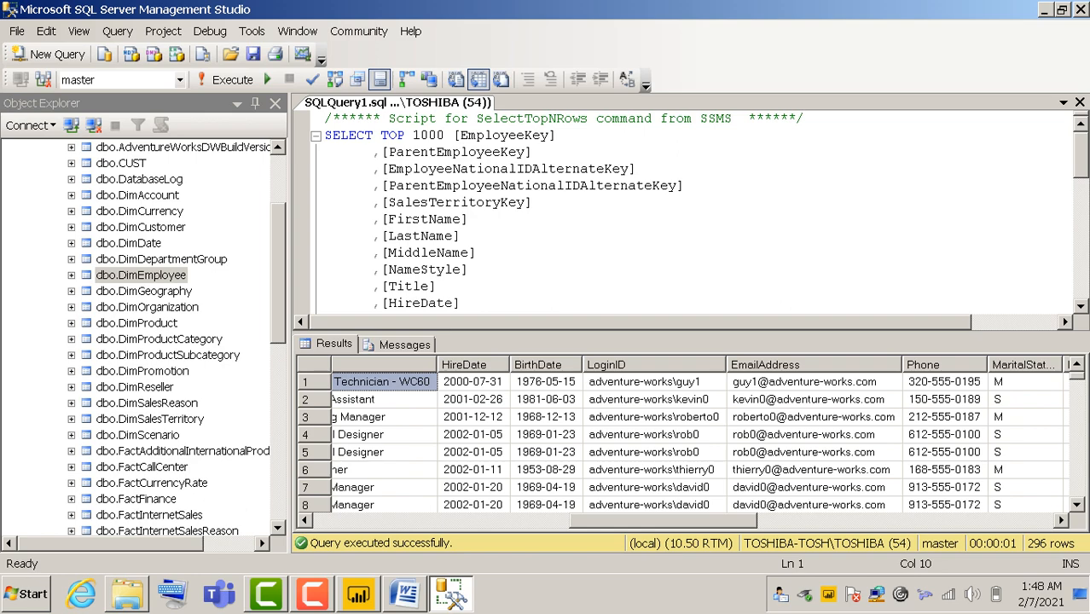
scroll(699, 435, right, 8)
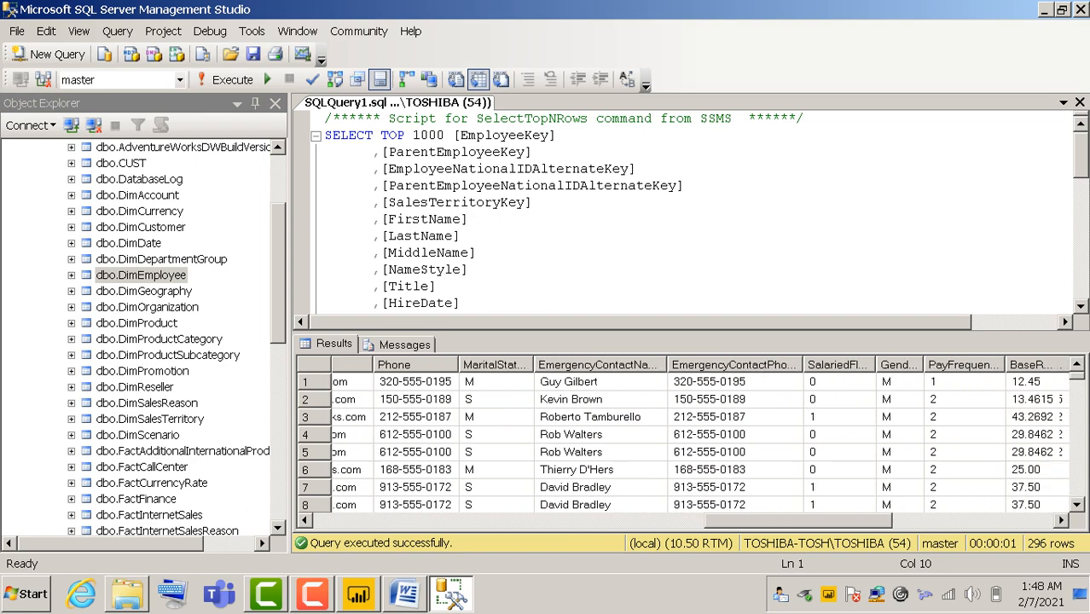
scroll(699, 435, right, 9)
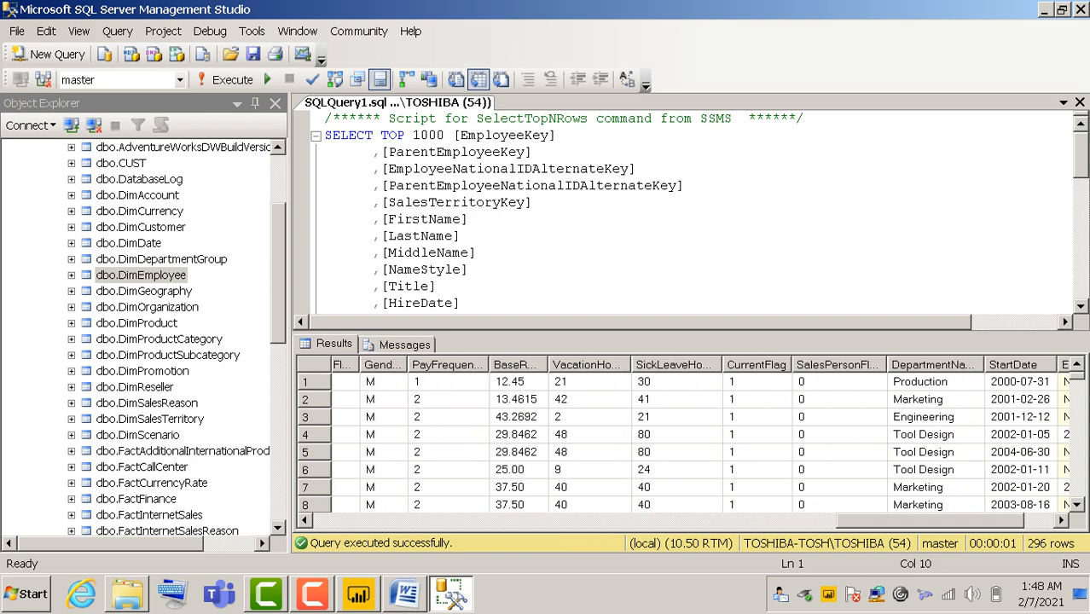
scroll(699, 435, left, 2)
scroll(700, 435, right, 1)
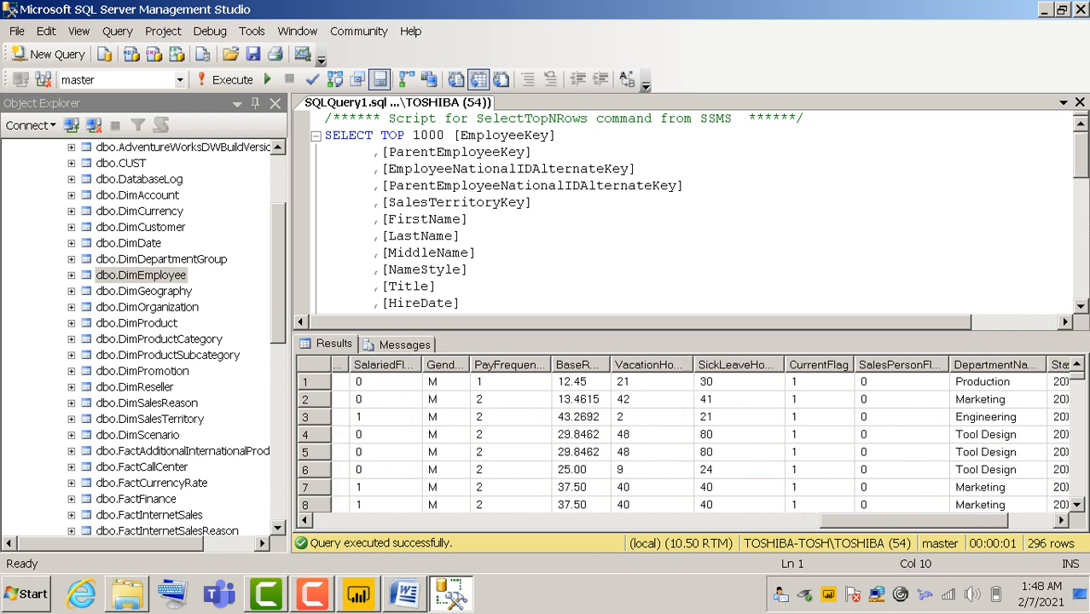
scroll(700, 435, right, 3)
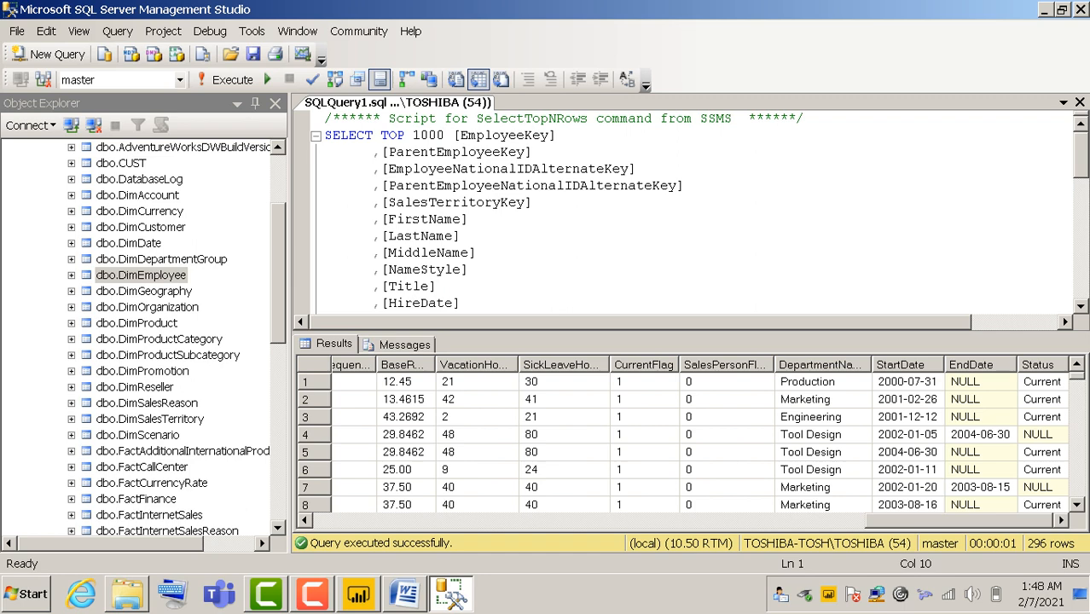
Compare the Status and EndDate values of the first employee rows, and return to the first result columns
click(1042, 418)
click(1043, 434)
key(Down)
key(Down)
key(Down)
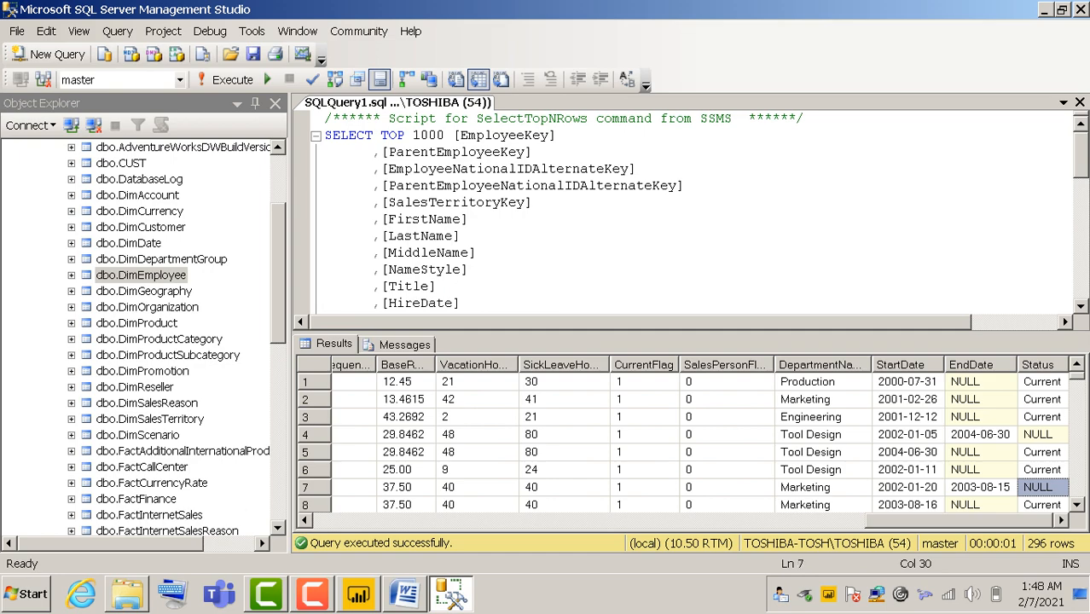
click(980, 434)
drag(960, 520, 408, 520)
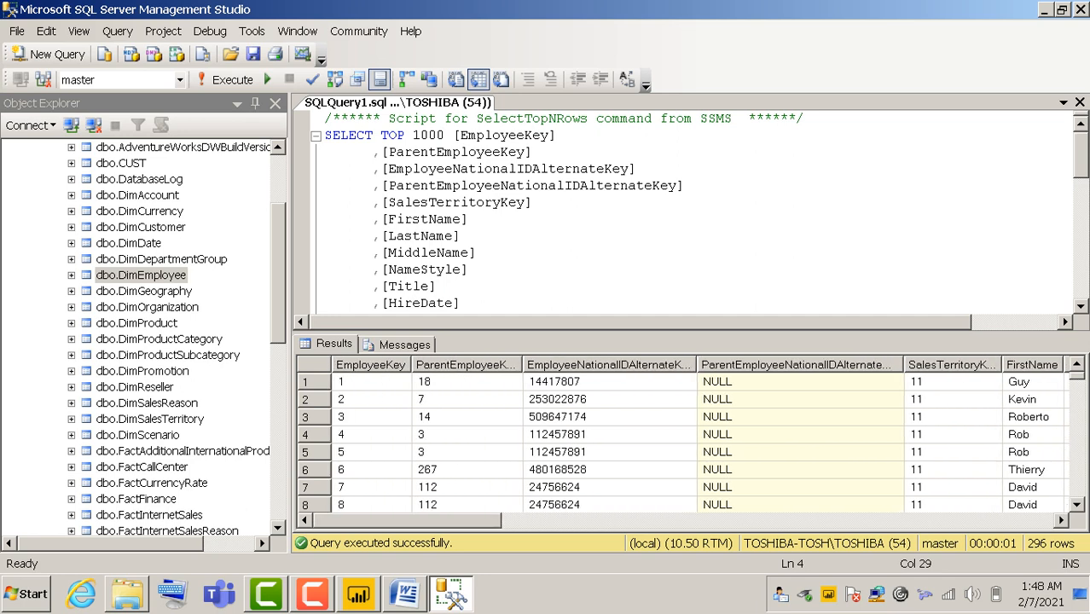
click(465, 303)
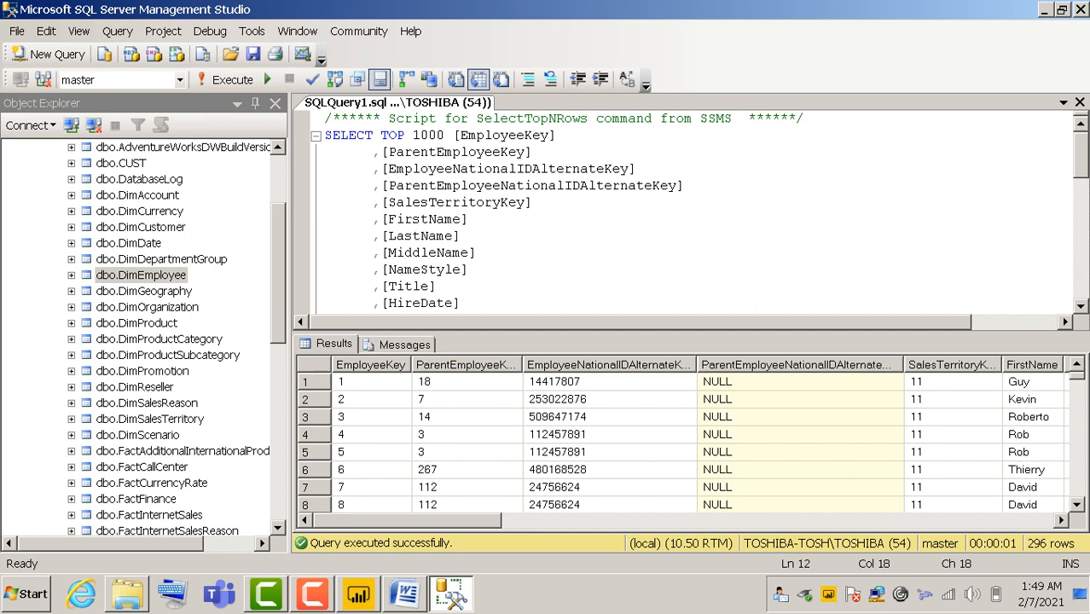
Switch to Power BI Desktop and collapse the Filters, Visualizations and Fields panes
key(alt+Tab)
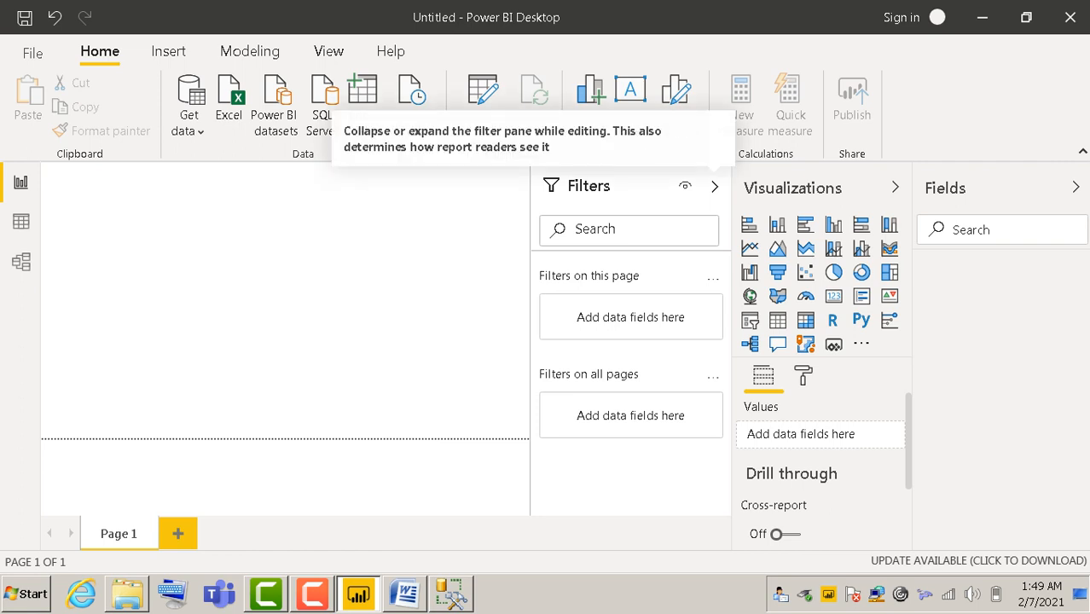
click(715, 186)
click(894, 187)
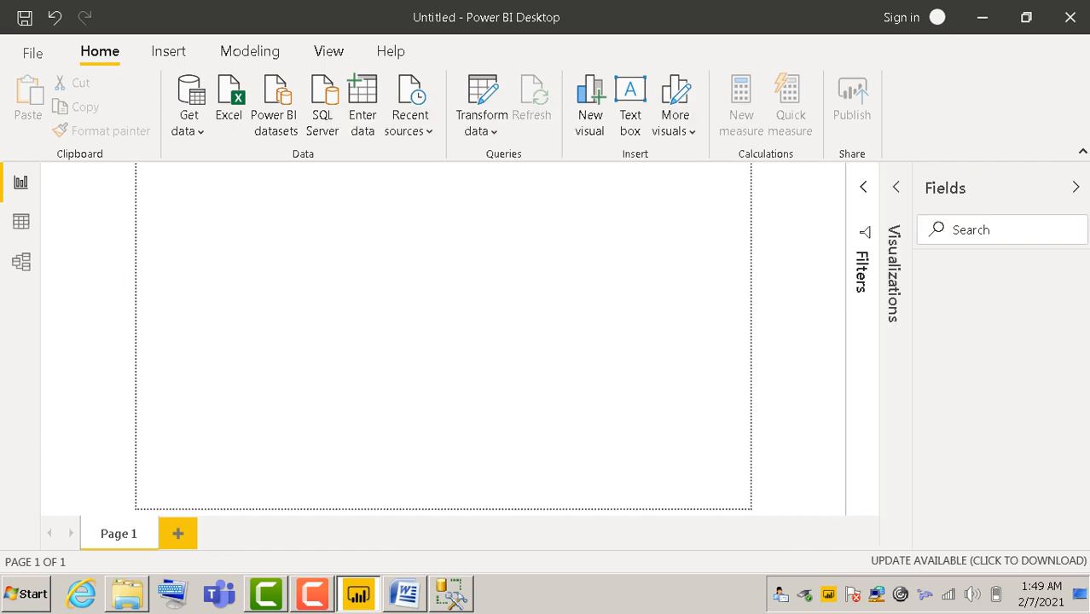
click(1076, 187)
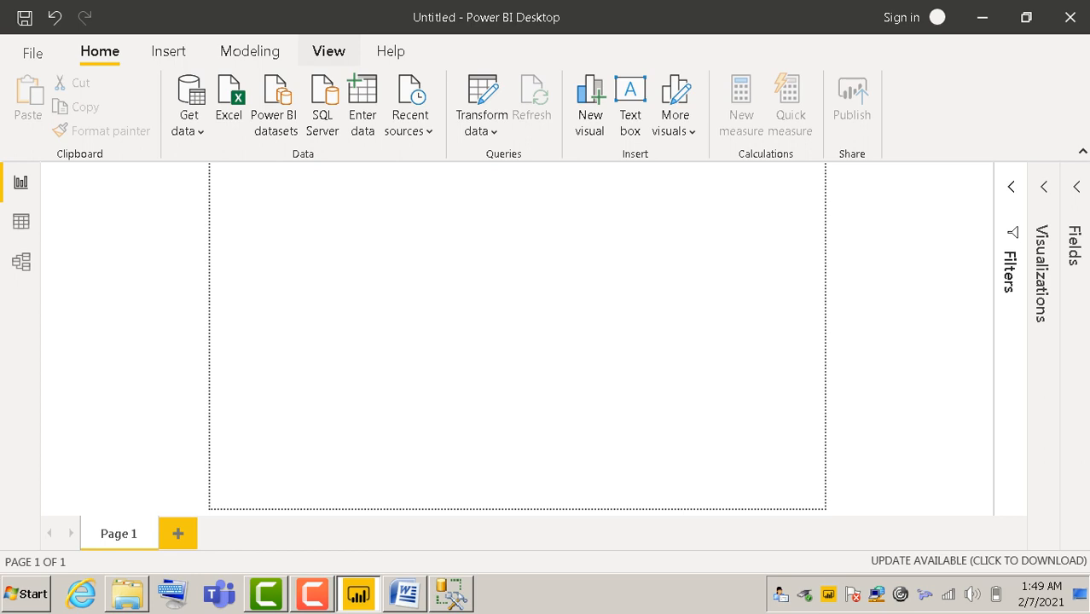
Set the page view of the blank report to Fit to width
click(328, 51)
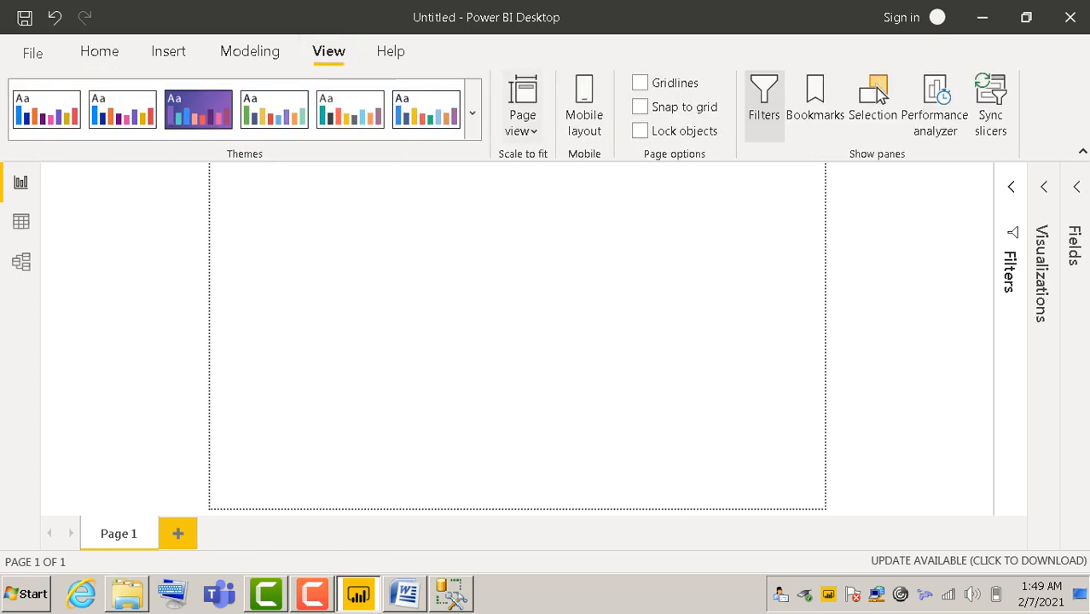
click(523, 111)
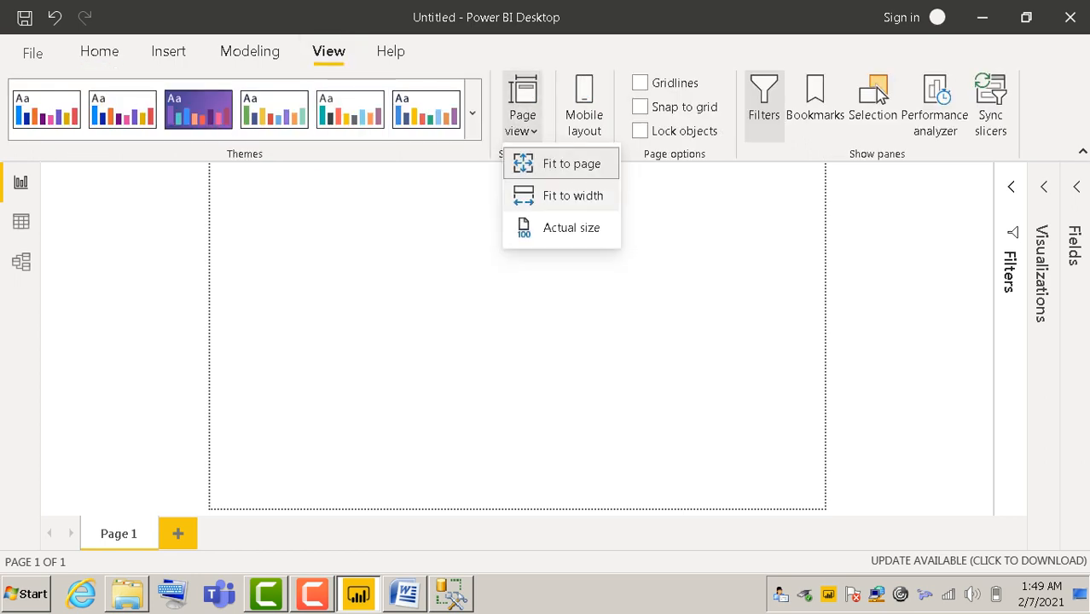
click(572, 195)
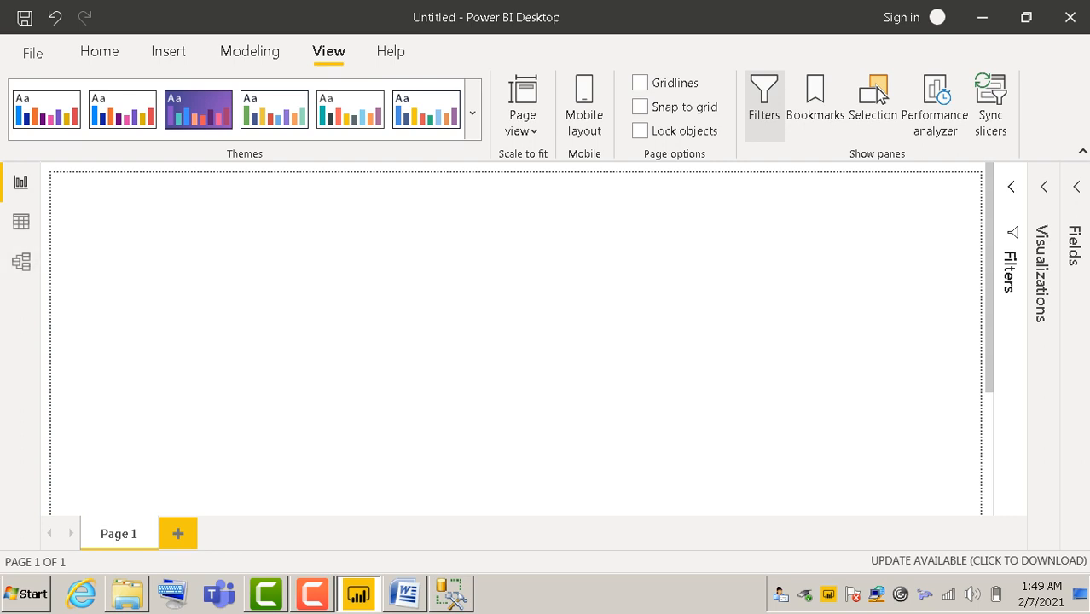
click(33, 53)
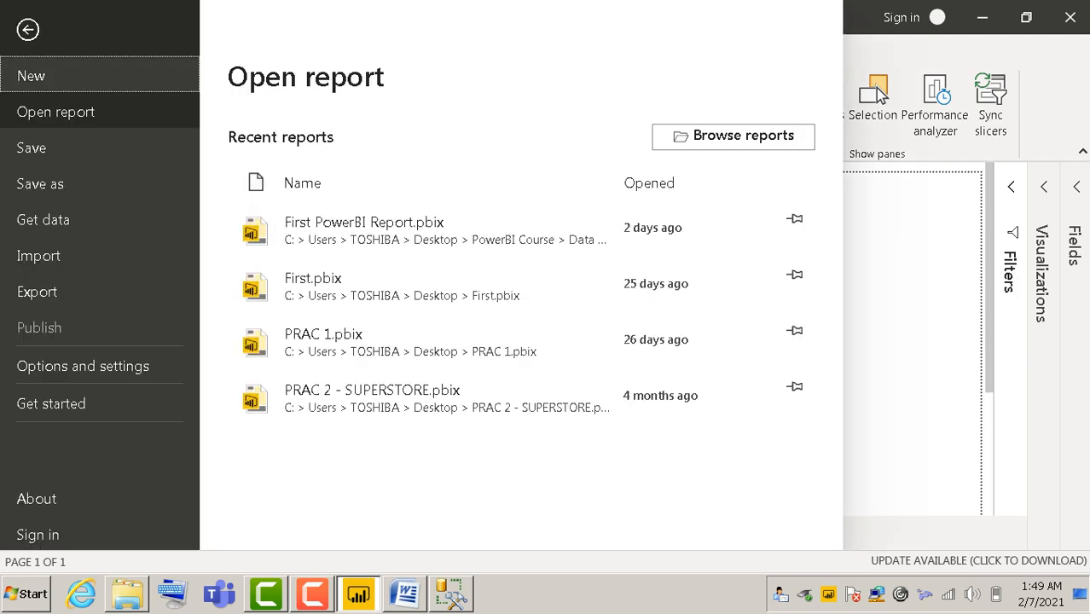
key(Escape)
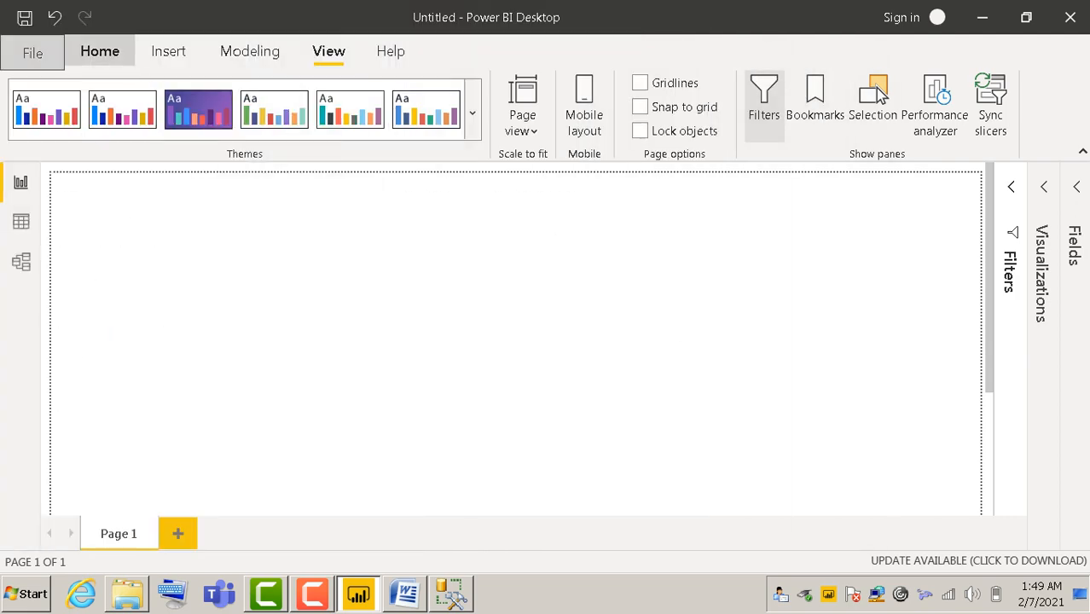
Start a new data connection with SQL Server as the data source
click(100, 51)
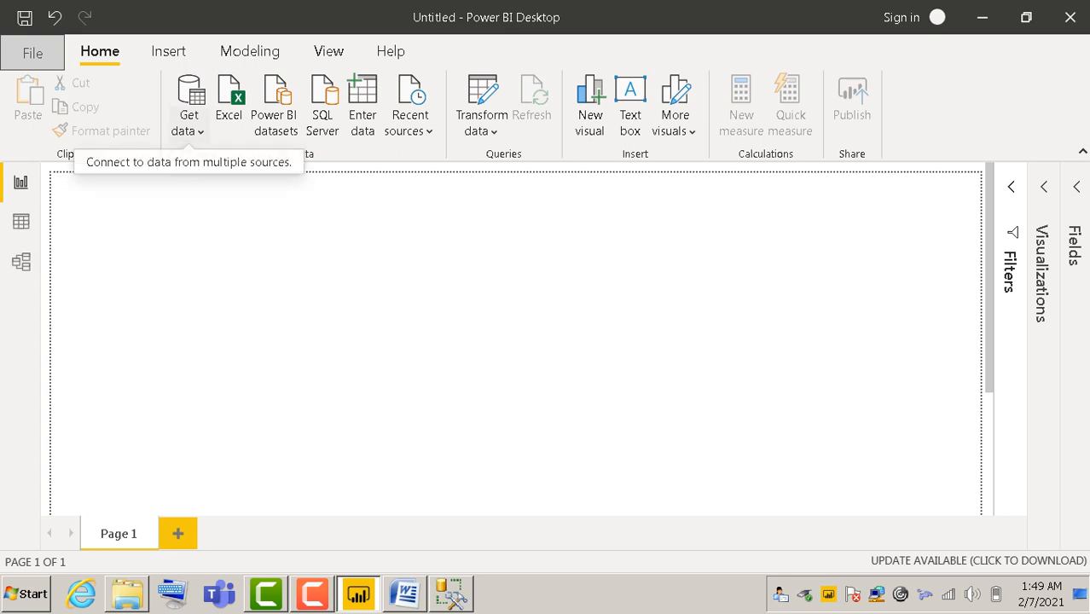
click(190, 128)
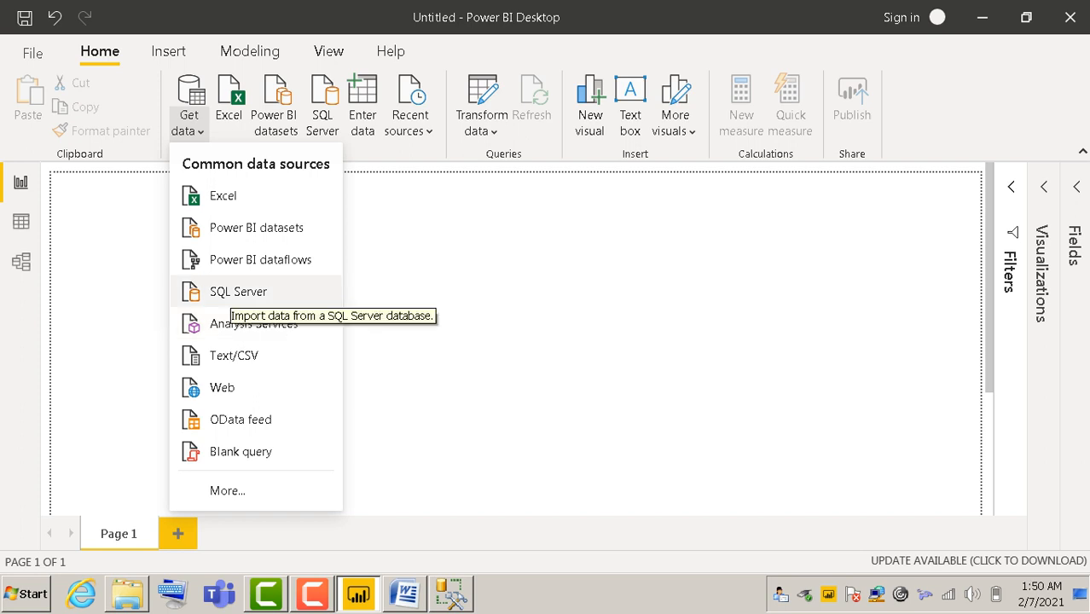
click(232, 292)
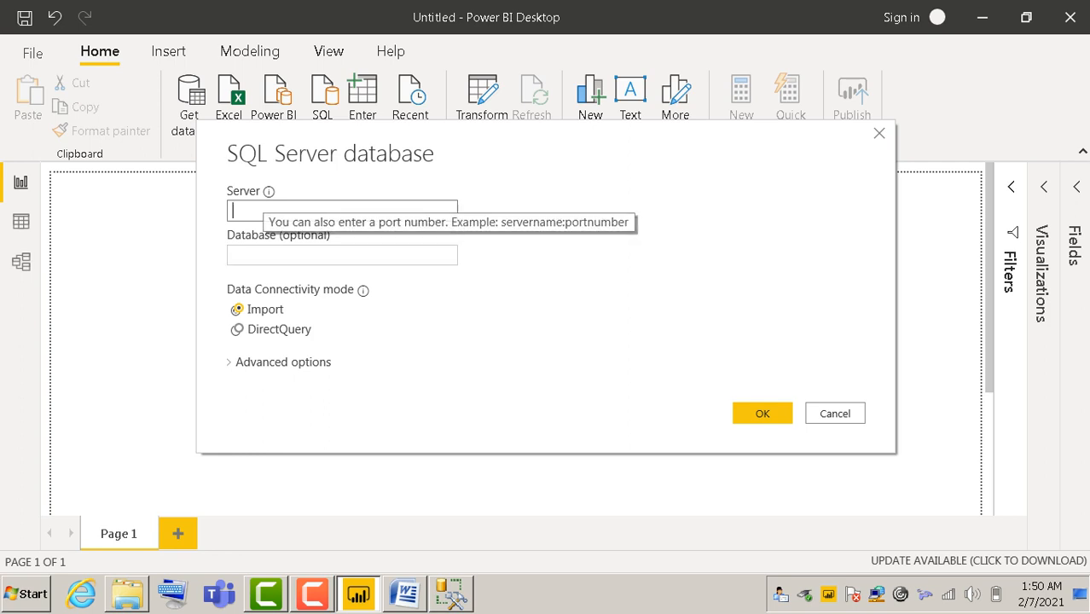
Check the server name in SQL Server Management Studio's object tree, and enter local as the server in Power BI Desktop's connection settings
key(alt+Tab)
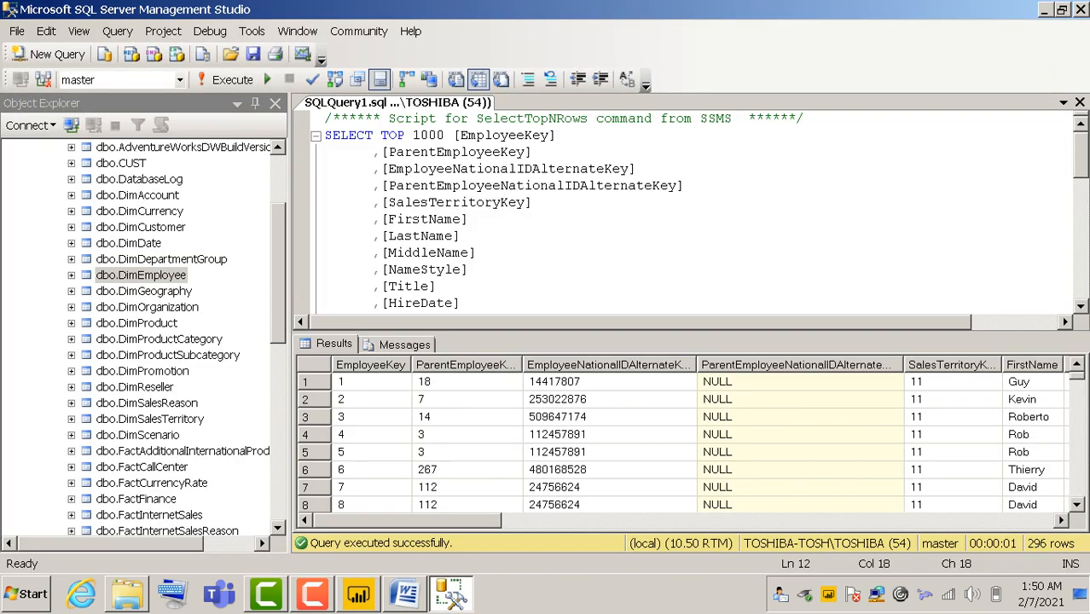
key(F8)
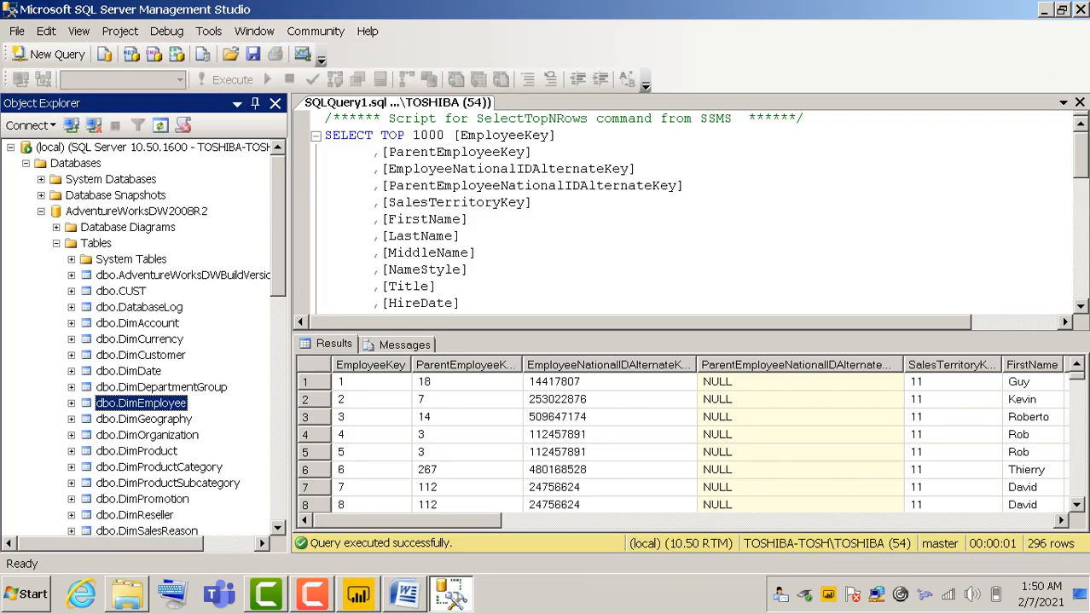
key(alt+Tab)
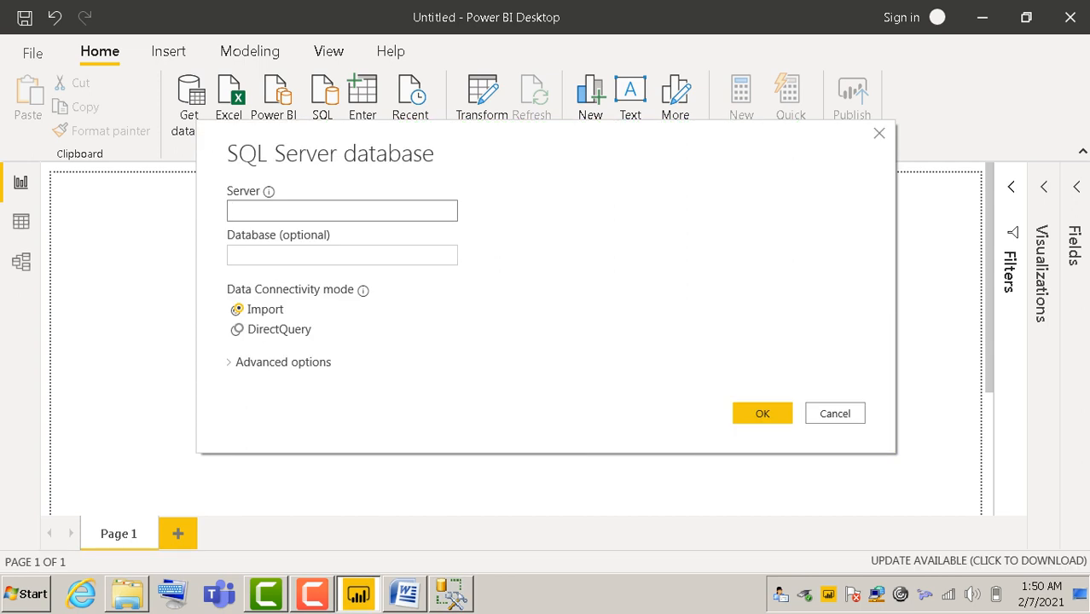
text(local)
click(342, 256)
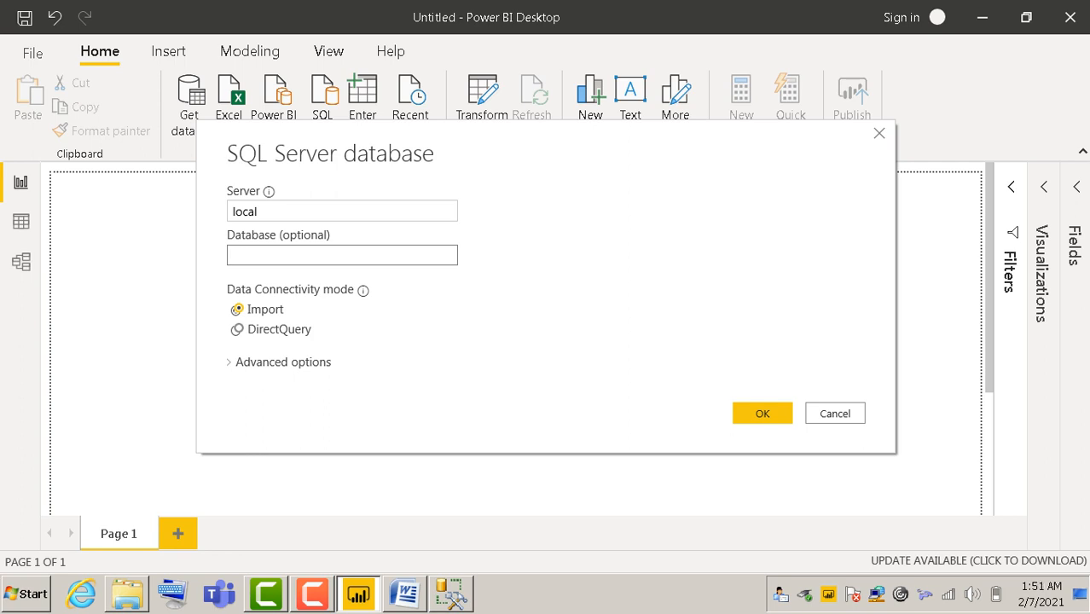
Set the data connectivity mode to DirectQuery and expand the advanced connection options
click(238, 329)
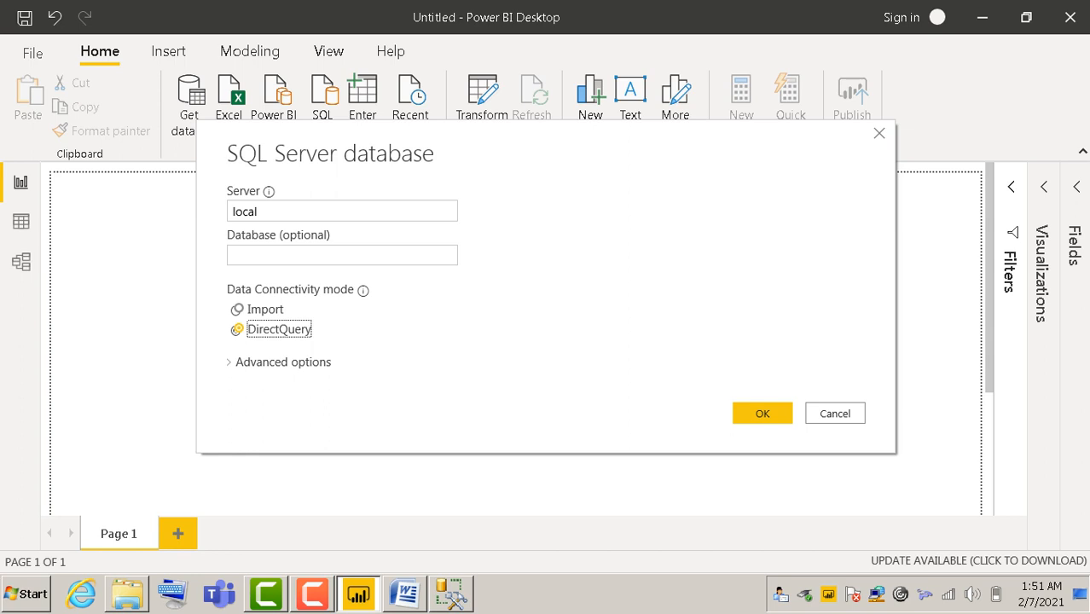
click(282, 362)
click(281, 362)
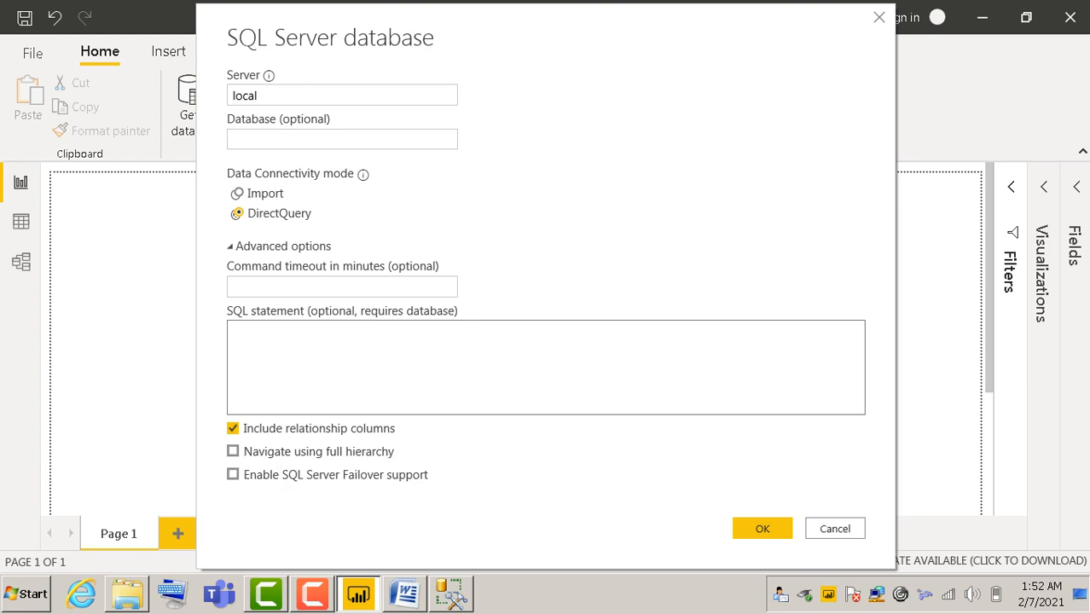
Select the entire DimEmployee query text in SQL Server Management Studio and return to the connection settings in Power BI Desktop
key(alt+Tab)
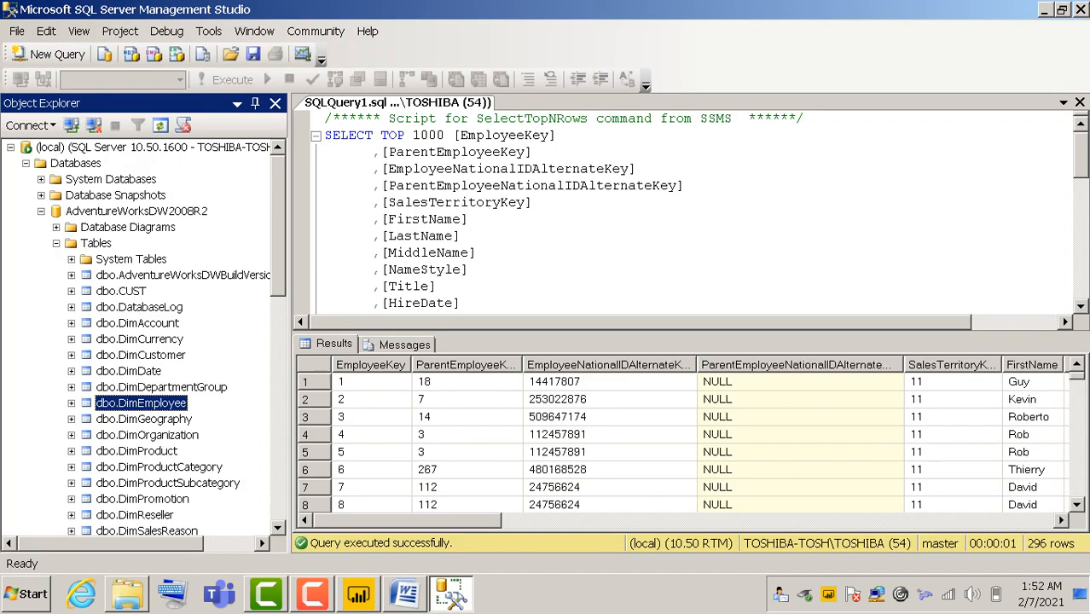
drag(324, 119, 732, 202)
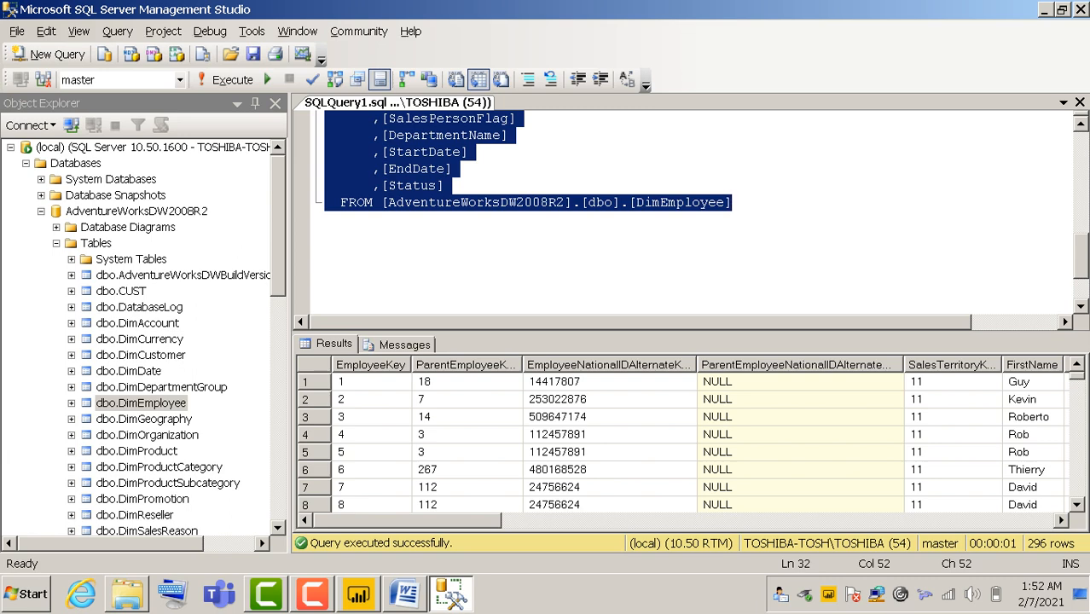
key(alt+Tab)
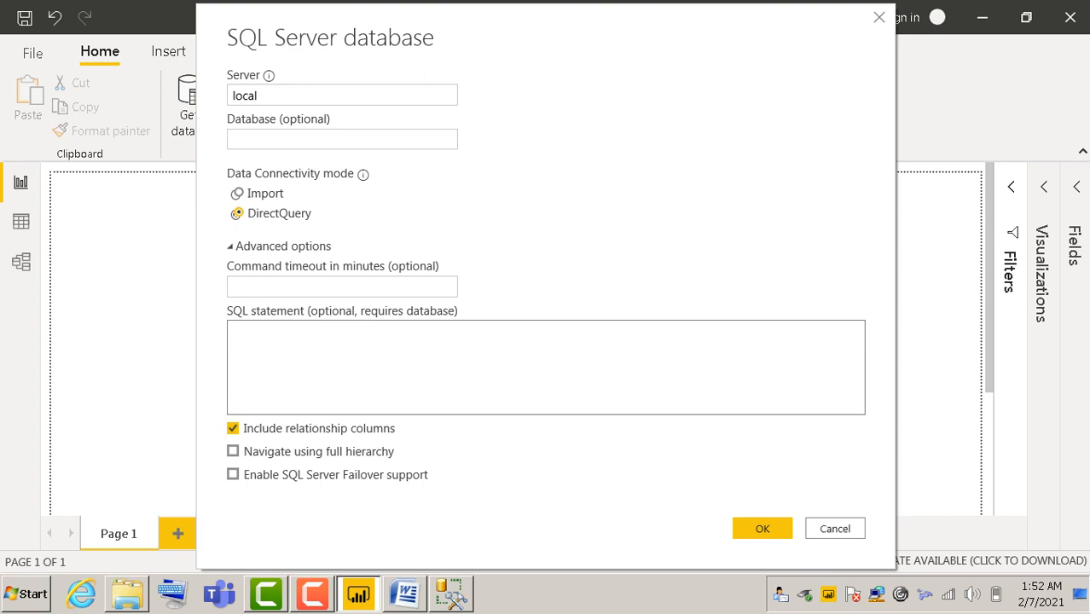